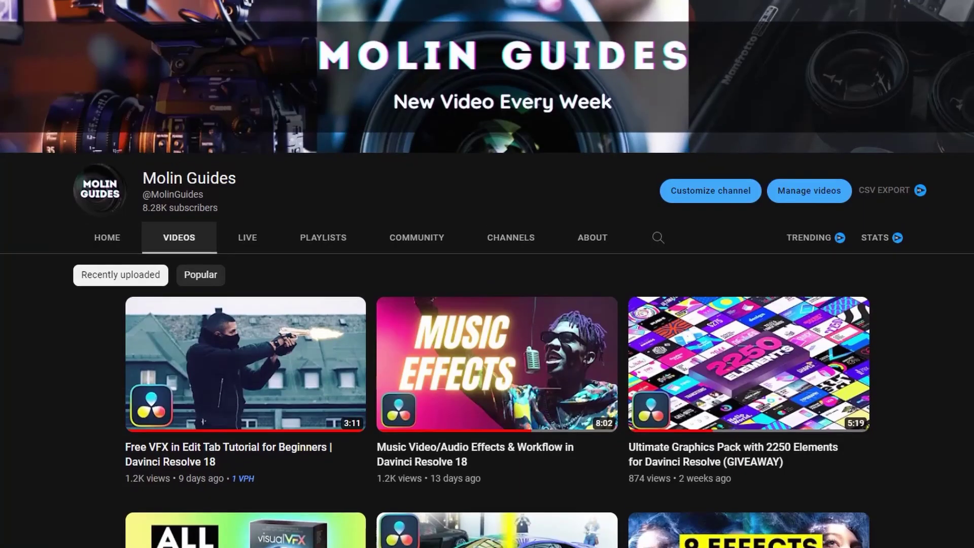
Park the dance clip at 01:01:14:00 and bring it onto the Color page
{"action": "scroll", "coordinate": [487, 274], "scroll_direction": "down", "scroll_amount": 5}
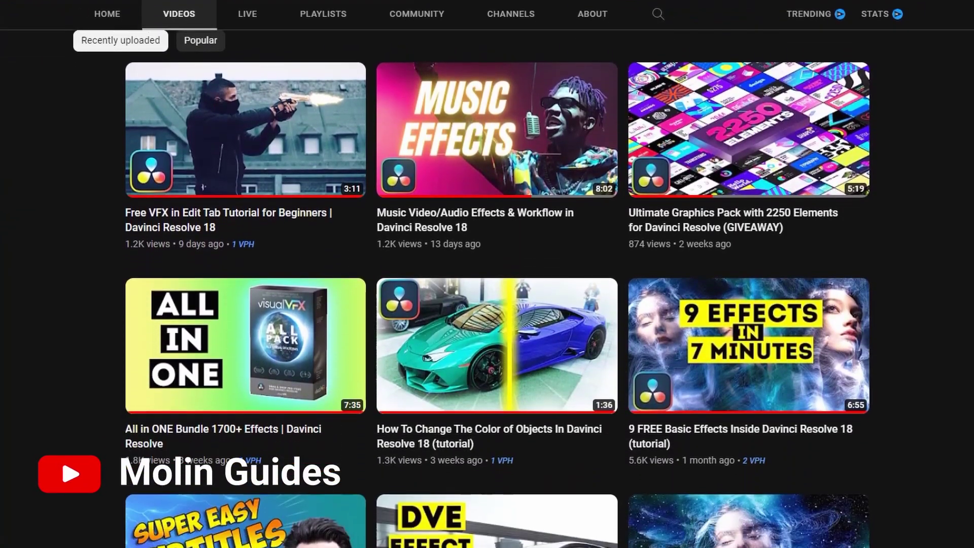
{"action": "scroll", "coordinate": [488, 274], "scroll_direction": "down", "scroll_amount": 5}
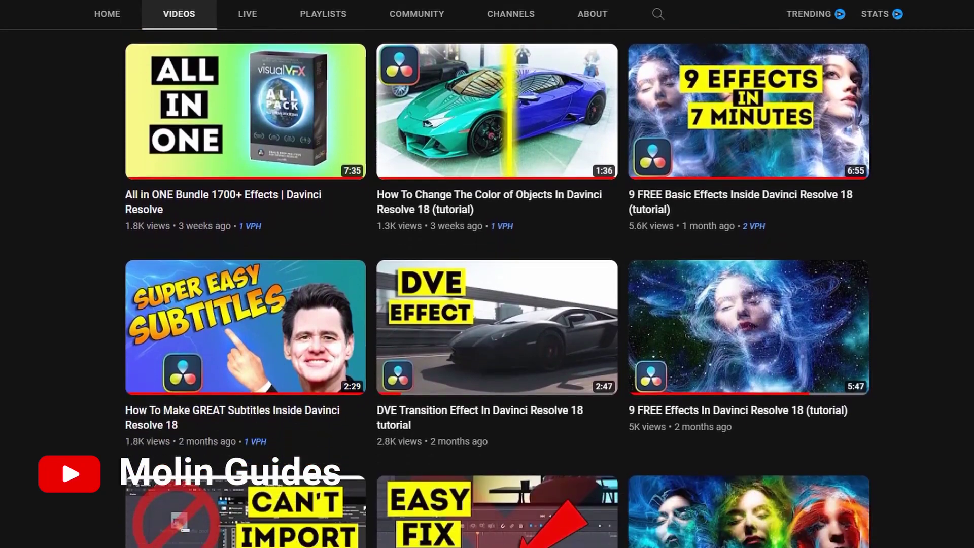
{"action": "scroll", "coordinate": [487, 274], "scroll_direction": "down", "scroll_amount": 5}
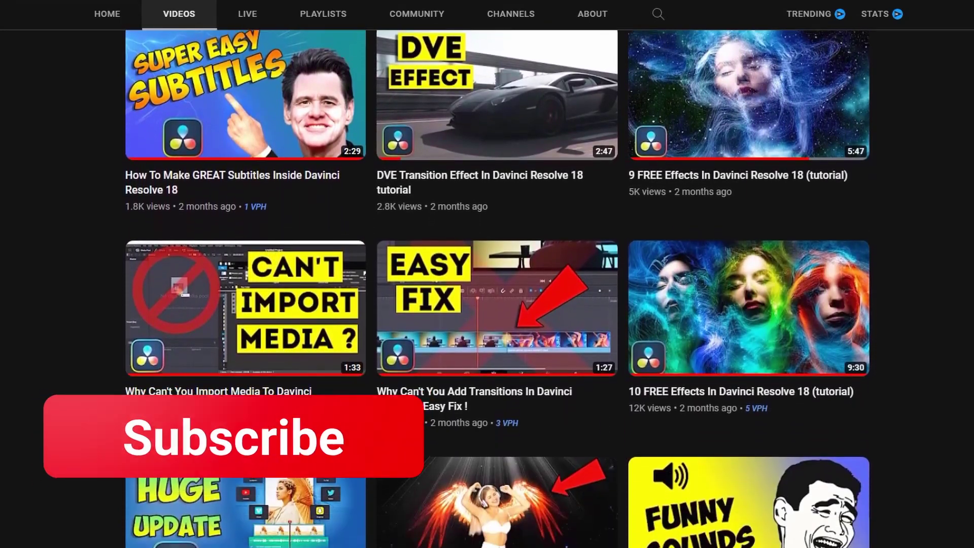
{"action": "scroll", "coordinate": [487, 274], "scroll_direction": "down", "scroll_amount": 5}
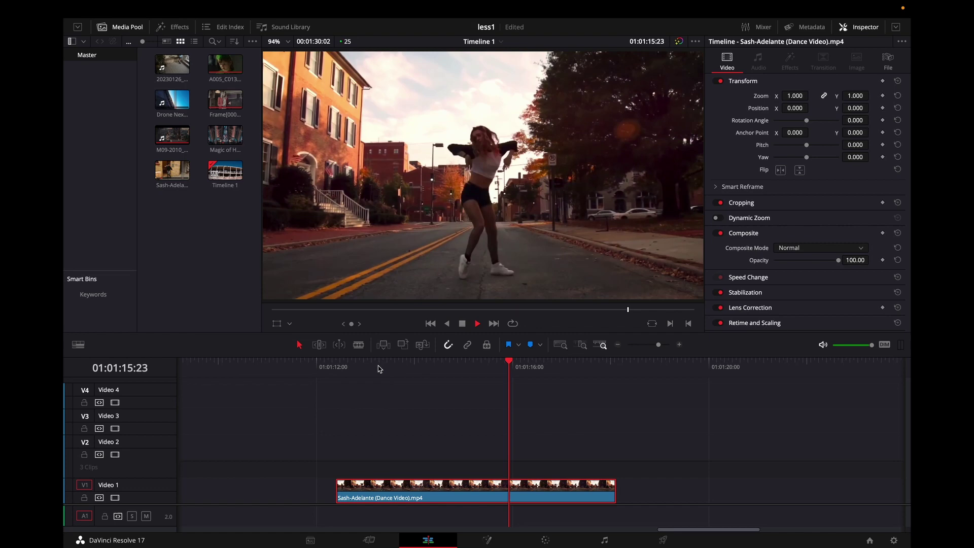
{"action": "left_click", "coordinate": [393, 366]}
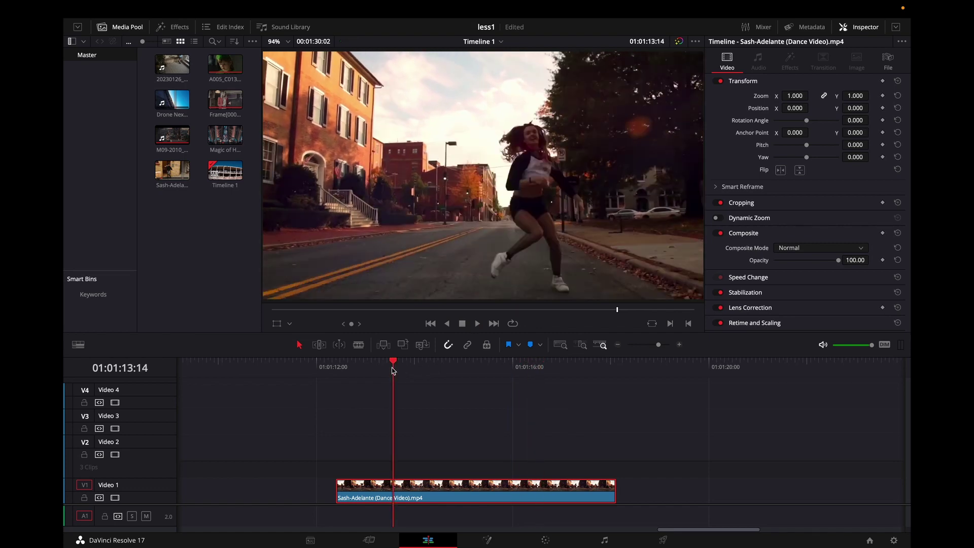
{"action": "key", "text": "space"}
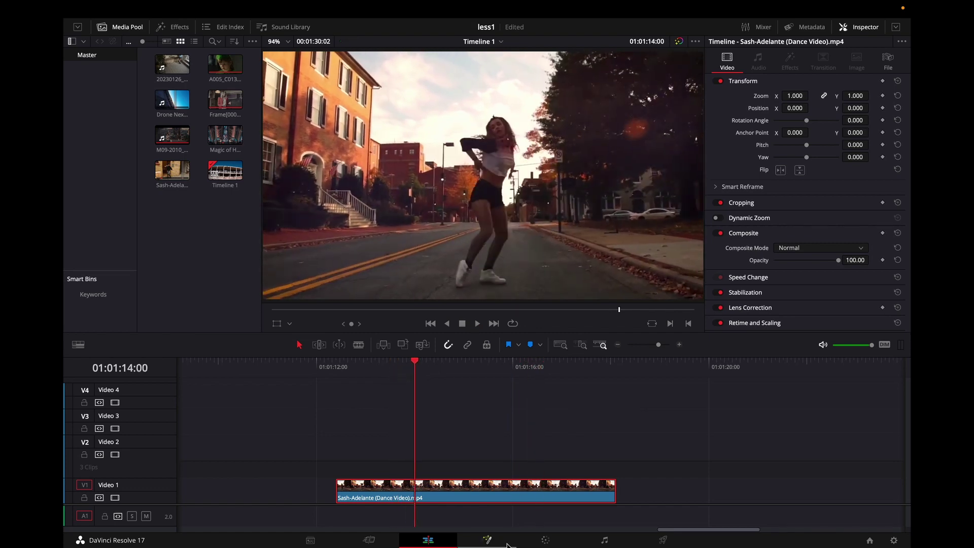
{"action": "left_click", "coordinate": [546, 540]}
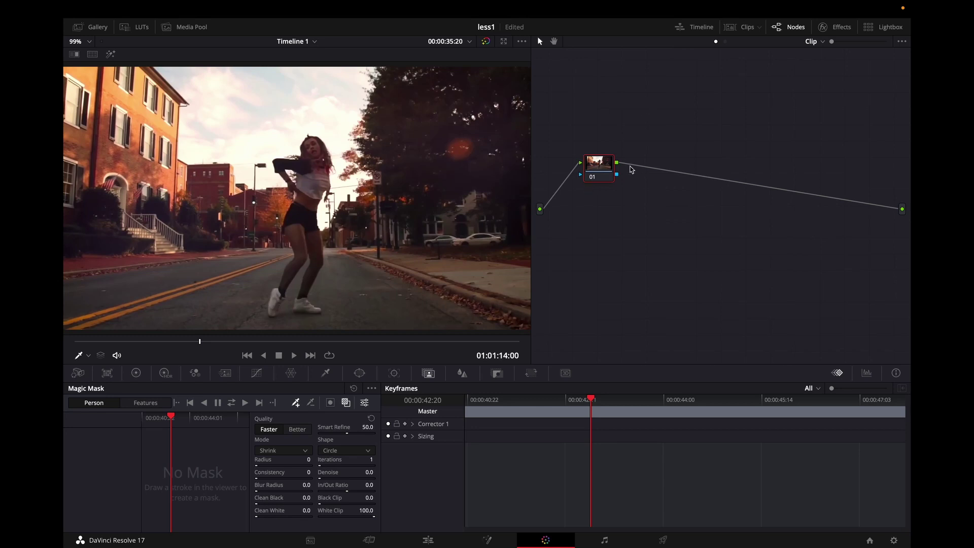
Add an alpha output to the node graph, wired from node 01
{"action": "right_click", "coordinate": [691, 244]}
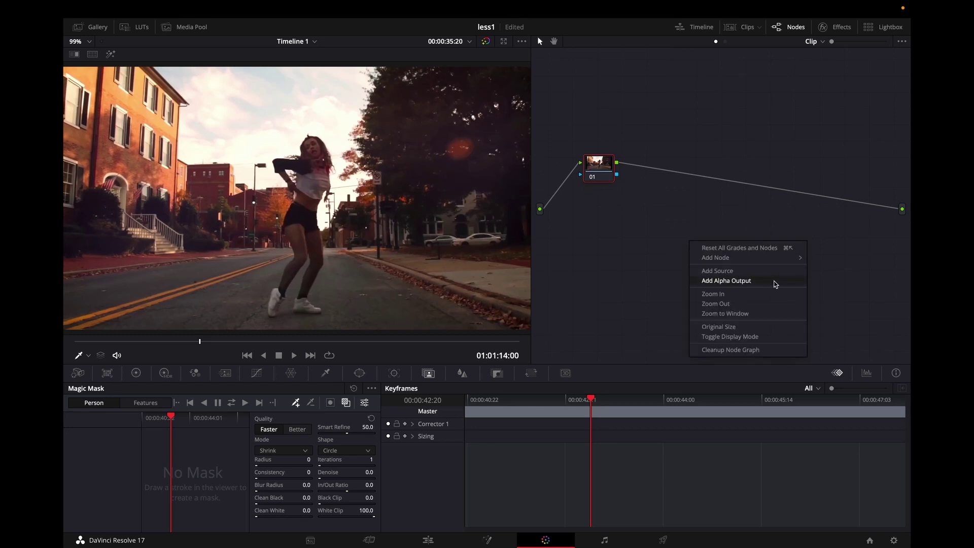
{"action": "left_click", "coordinate": [776, 284]}
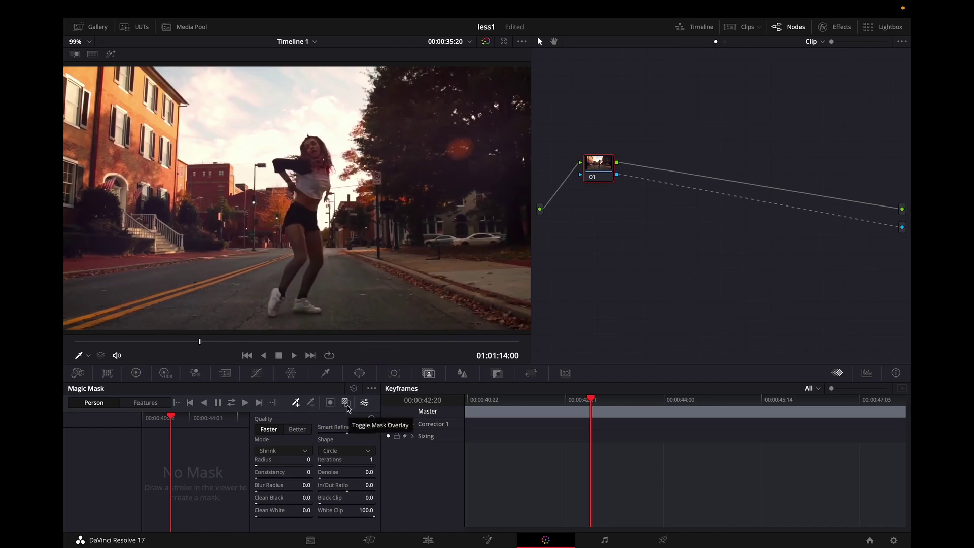
Draw a Magic Mask person stroke on the dancer, with overlay on, and track it forward to 01:01:17:16
{"action": "left_click", "coordinate": [347, 404]}
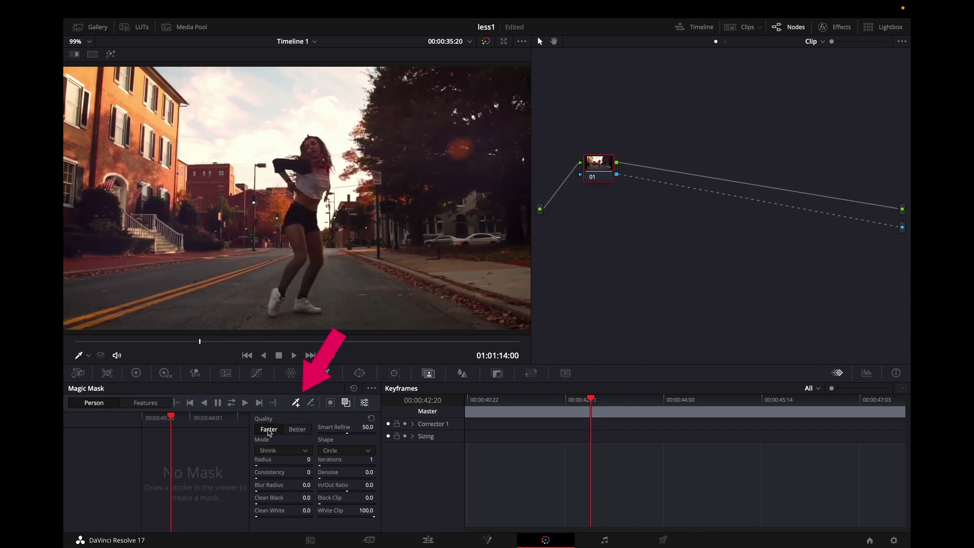
{"action": "left_click", "coordinate": [298, 404]}
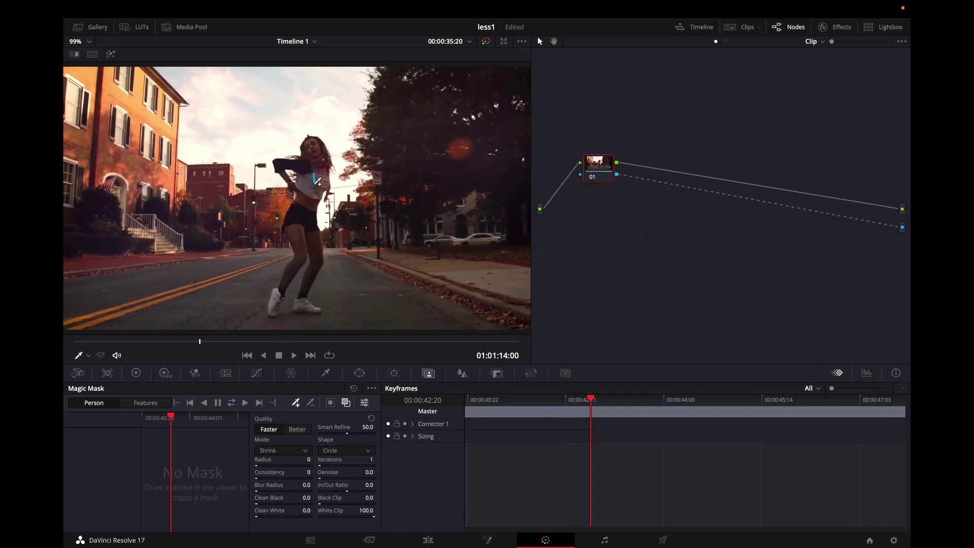
{"action": "left_click_drag", "start_coordinate": [318, 181], "coordinate": [315, 184]}
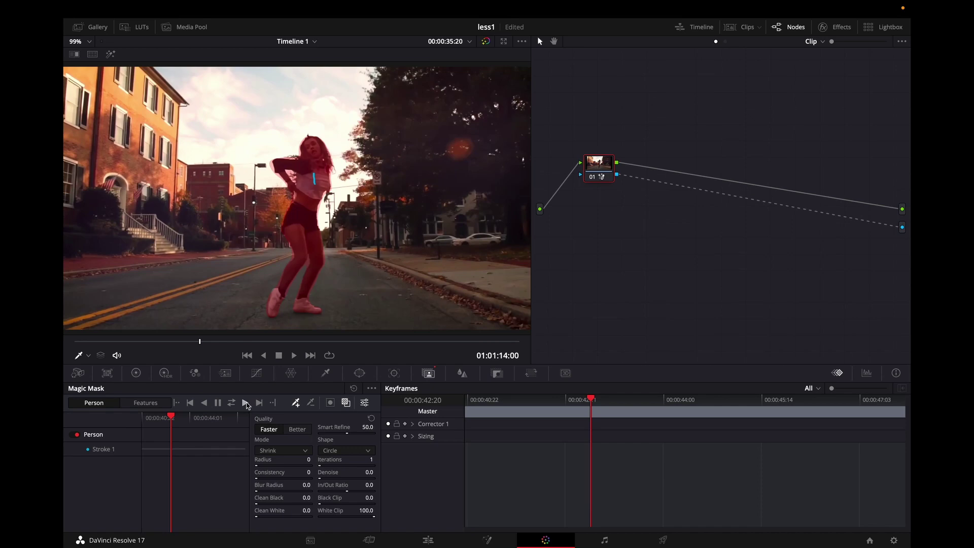
{"action": "left_click", "coordinate": [245, 403]}
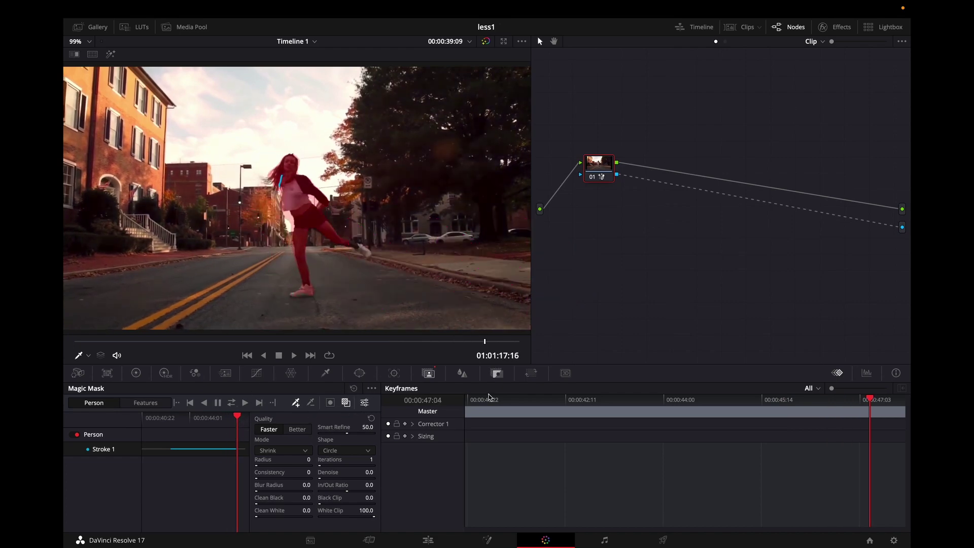
On the Edit page, duplicate the dance clip onto Video 2 above the original
{"action": "left_click", "coordinate": [427, 539]}
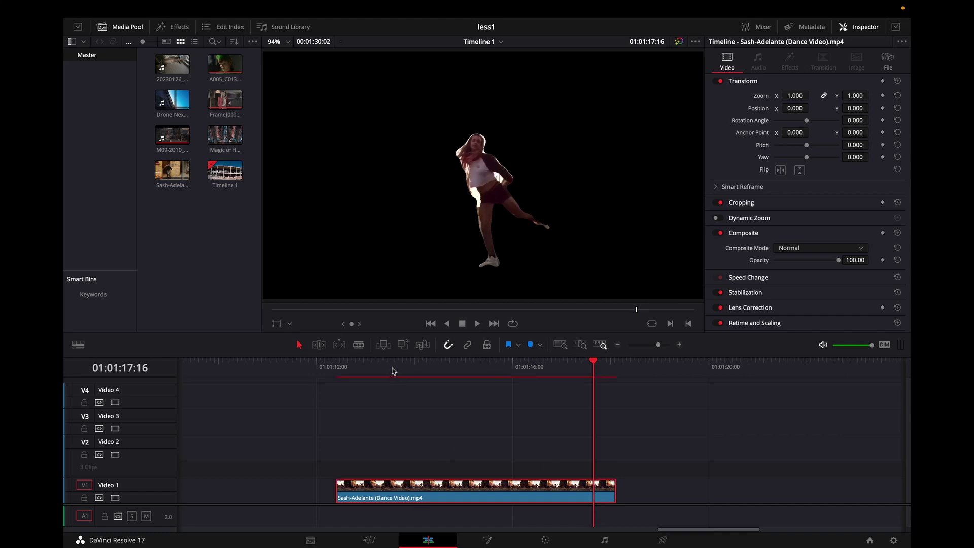
{"action": "left_click_drag", "start_coordinate": [392, 371], "coordinate": [464, 369]}
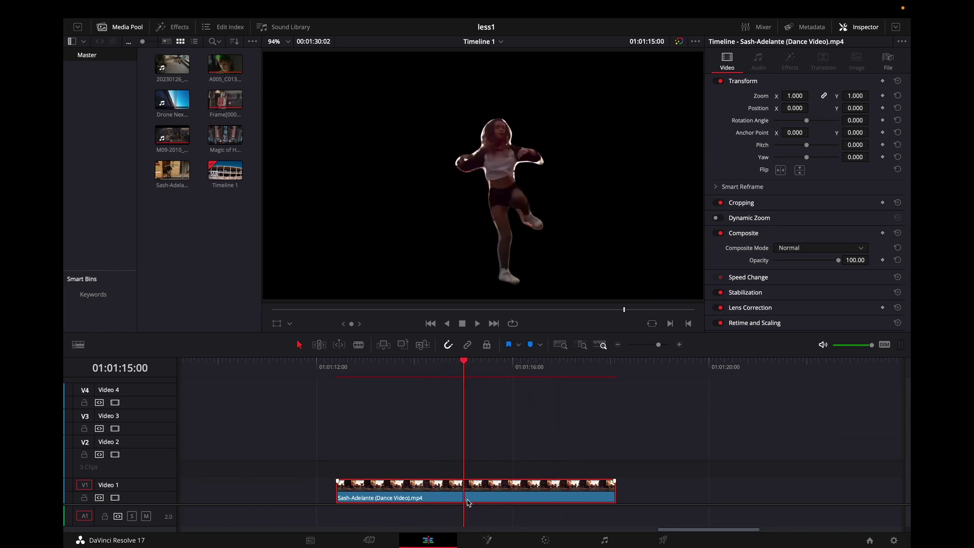
{"action": "left_click_drag", "start_coordinate": [476, 489], "coordinate": [481, 449]}
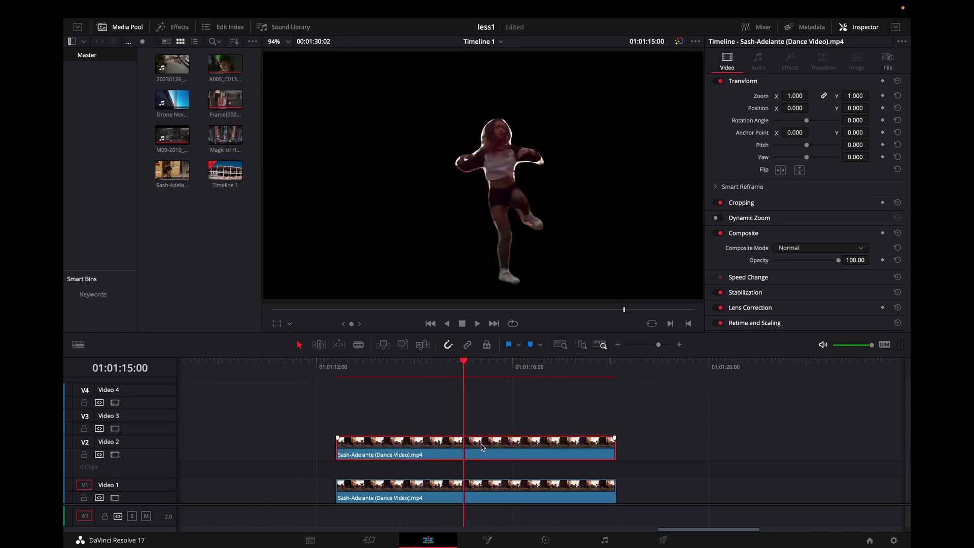
{"action": "scroll", "coordinate": [481, 455], "scroll_direction": "down", "scroll_amount": 1}
{"action": "left_click_drag", "start_coordinate": [412, 362], "coordinate": [413, 367]}
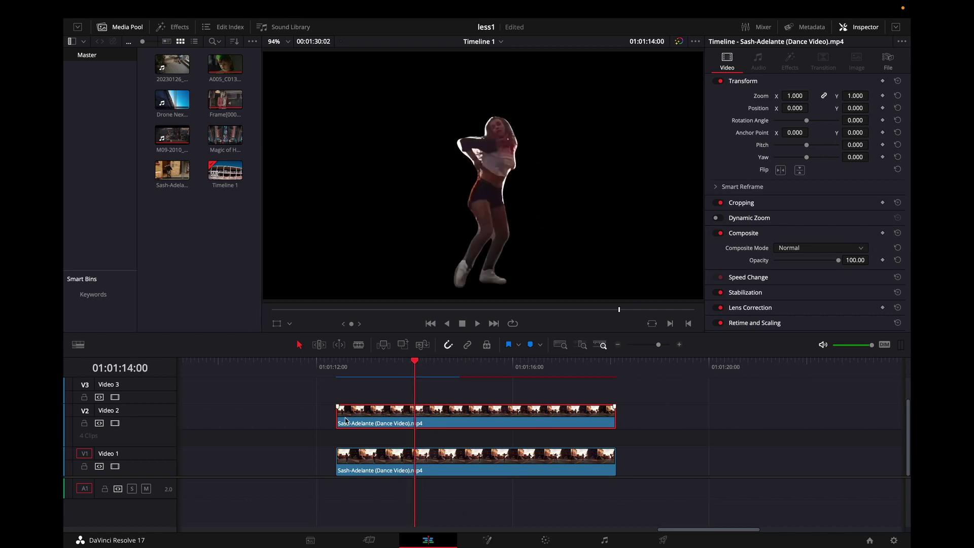
Trim the Video 2 copy to run from 01:01:14:00 to 01:01:17:05
{"action": "left_click_drag", "start_coordinate": [347, 421], "coordinate": [415, 421]}
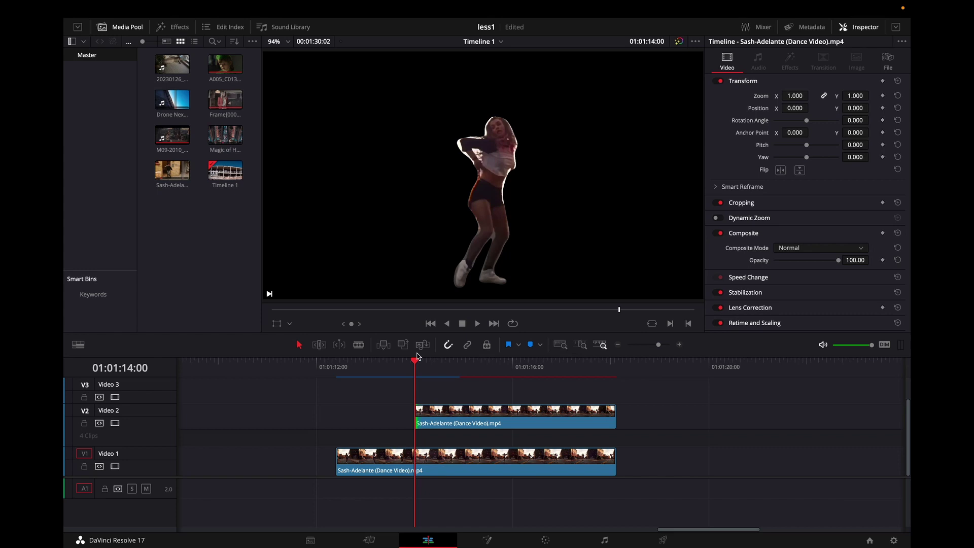
{"action": "left_click_drag", "start_coordinate": [418, 360], "coordinate": [573, 365]}
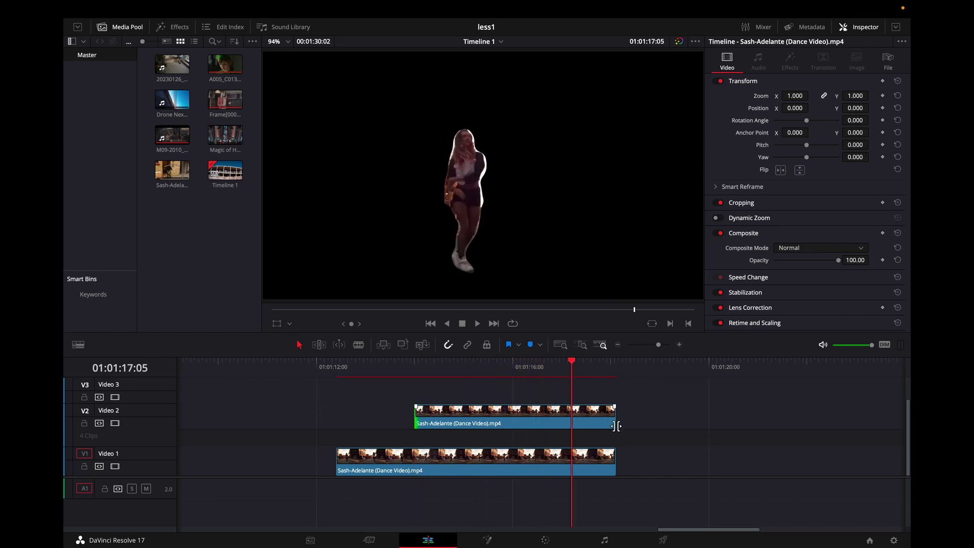
{"action": "left_click_drag", "start_coordinate": [616, 417], "coordinate": [572, 417]}
{"action": "left_click_drag", "start_coordinate": [450, 363], "coordinate": [472, 378]}
{"action": "left_click", "coordinate": [469, 472]}
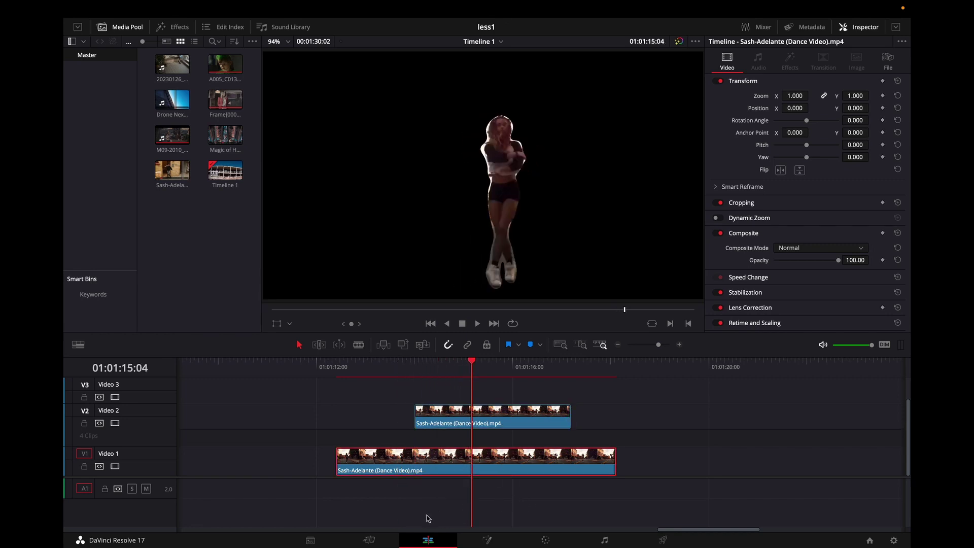
Reset all grades and nodes on the original Video 1 clip, removing its mask
{"action": "left_click", "coordinate": [545, 542]}
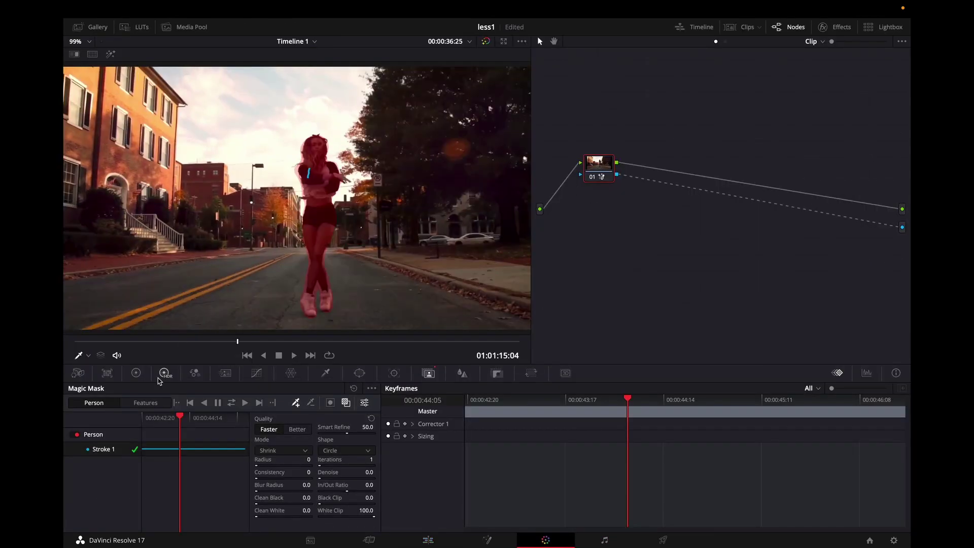
{"action": "left_click", "coordinate": [696, 27]}
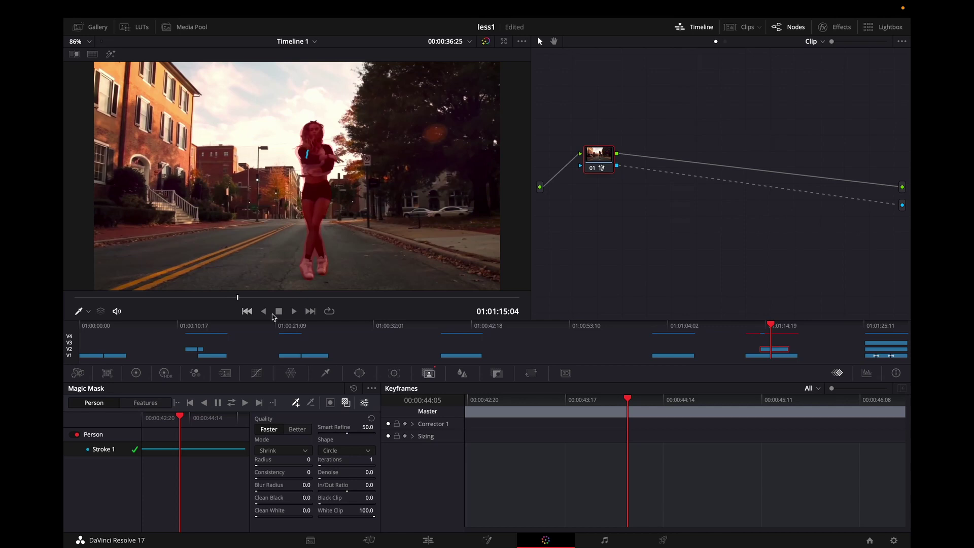
{"action": "left_click", "coordinate": [788, 357]}
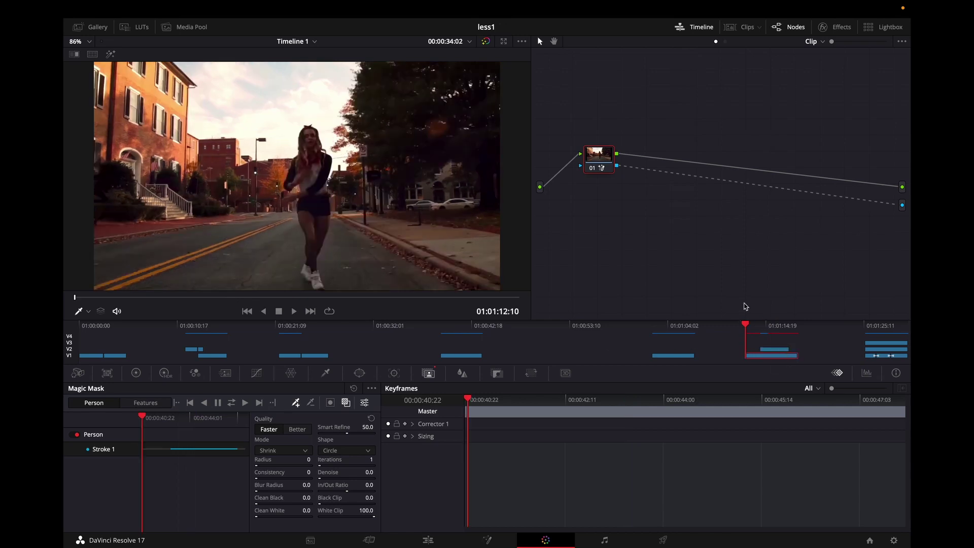
{"action": "right_click", "coordinate": [604, 152]}
{"action": "left_click", "coordinate": [618, 157]}
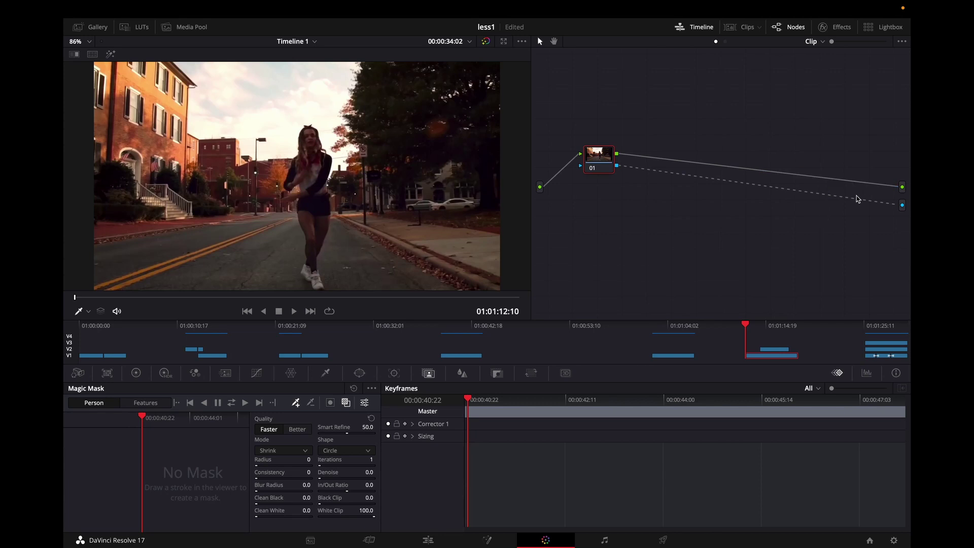
Remove the alpha output from the Video 1 clip and return to the Video 2 copy
{"action": "right_click", "coordinate": [870, 213]}
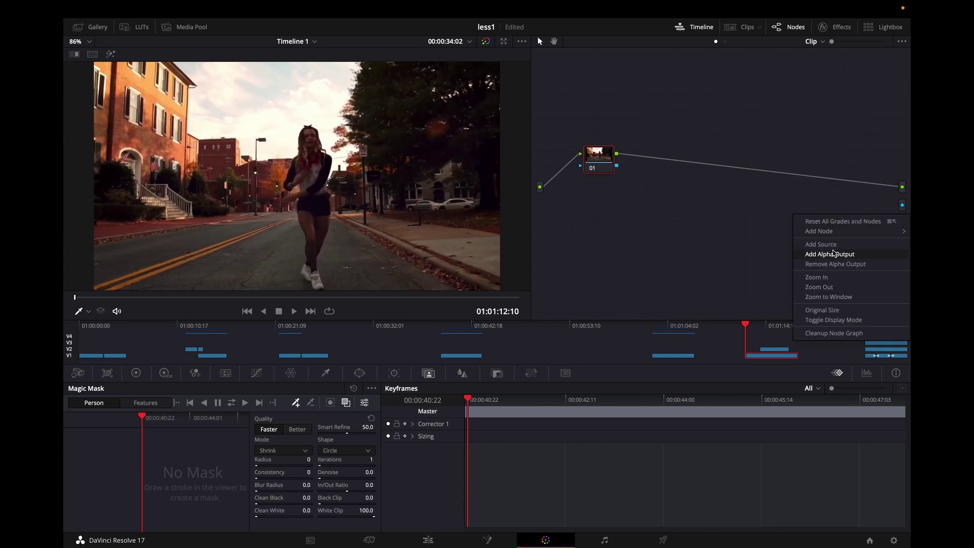
{"action": "left_click", "coordinate": [728, 233]}
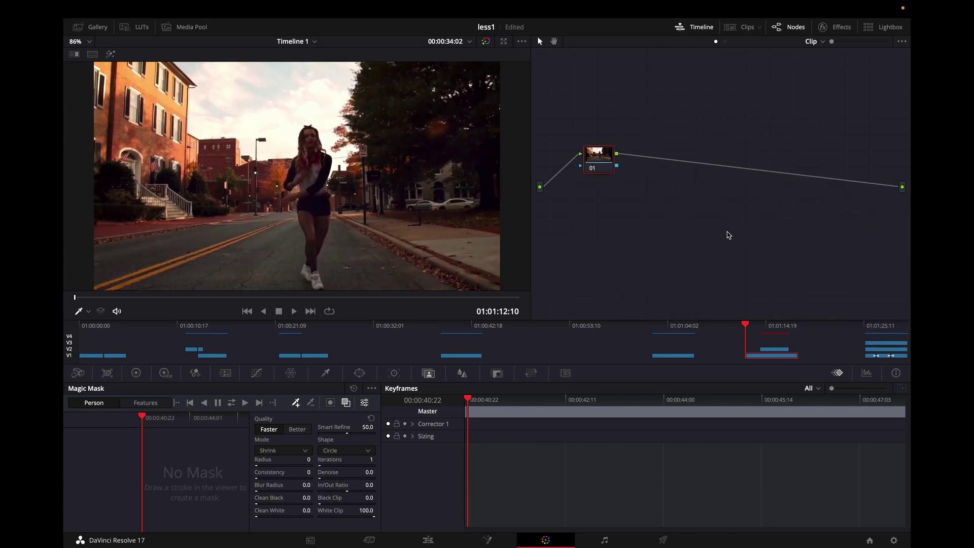
{"action": "key", "text": "super+z"}
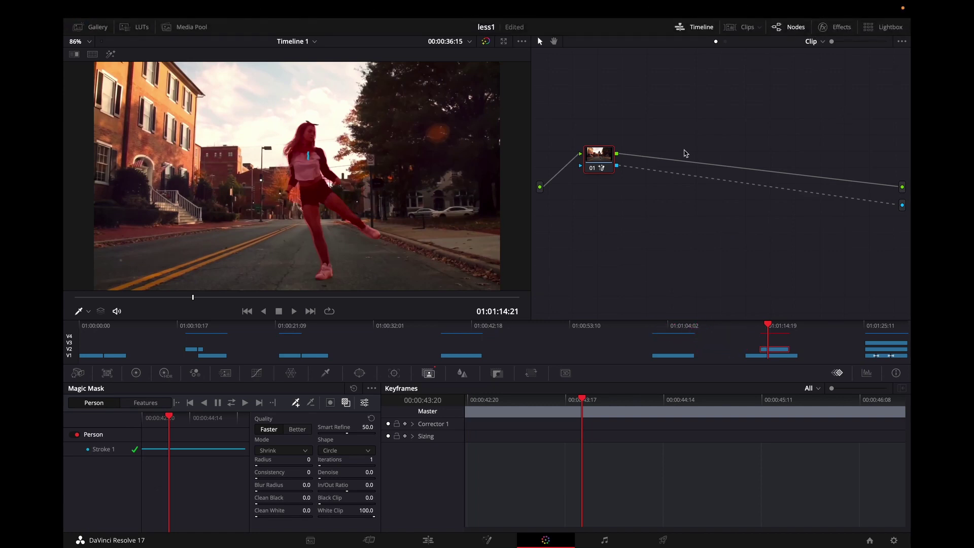
Search 'edg' in the Effects Library and drop Edge Detect onto node 01
{"action": "left_click", "coordinate": [838, 28]}
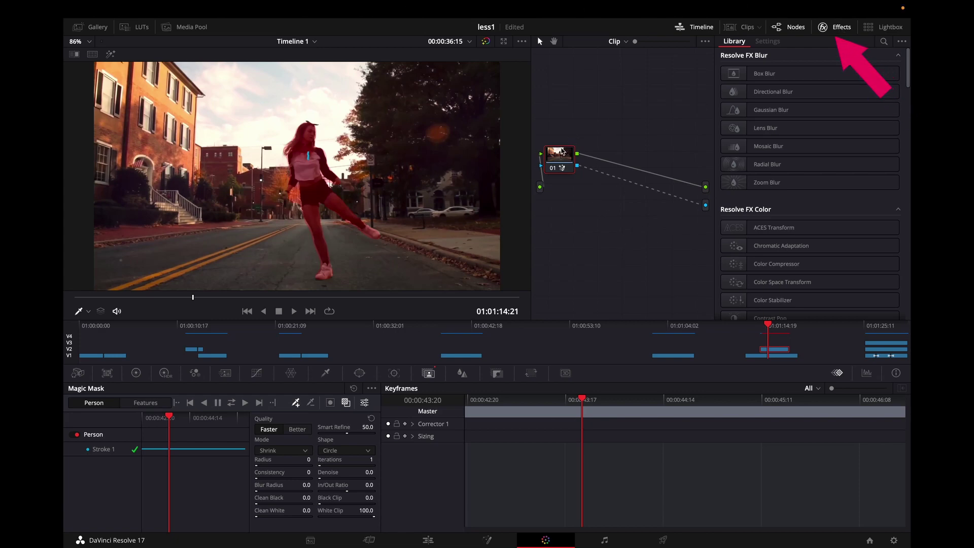
{"action": "left_click_drag", "start_coordinate": [559, 158], "coordinate": [582, 163]}
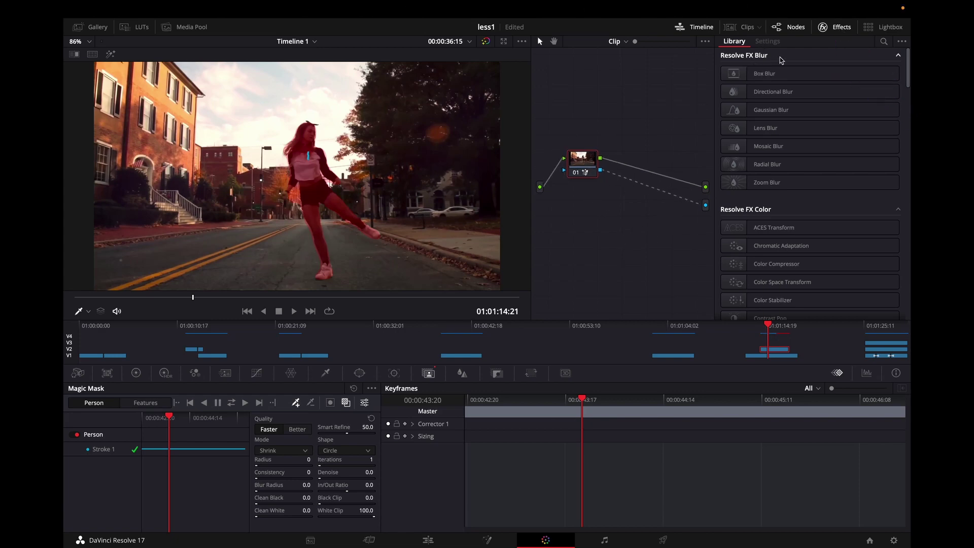
{"action": "left_click", "coordinate": [883, 42]}
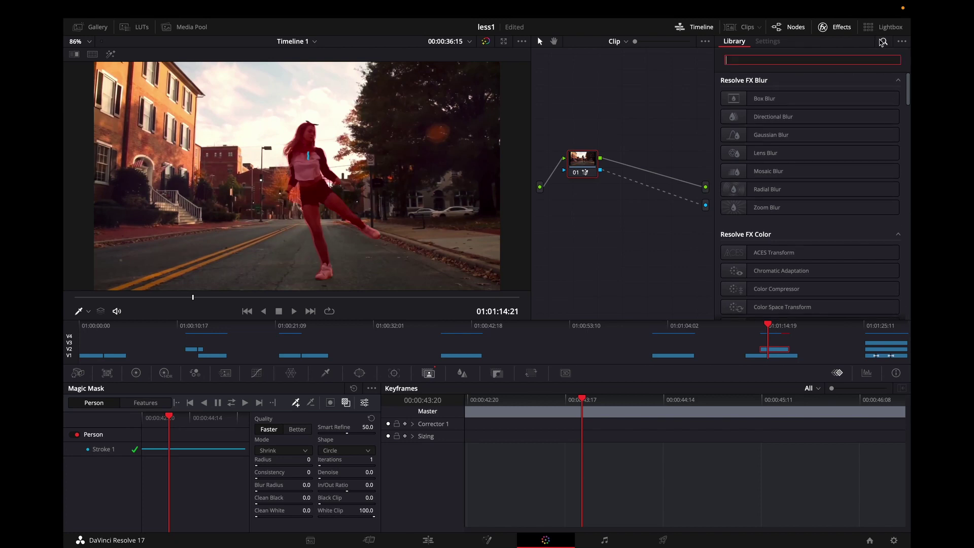
{"action": "type", "text": "edg"}
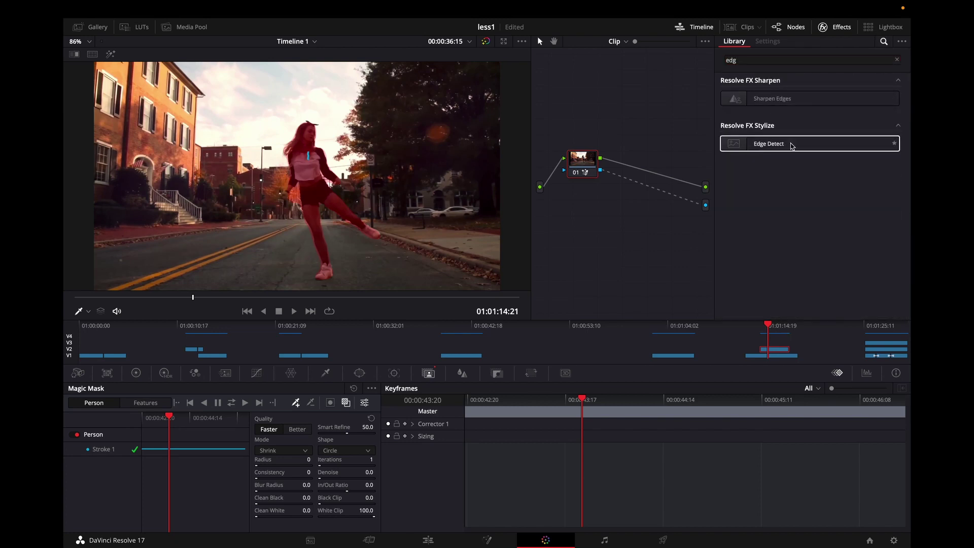
{"action": "left_click", "coordinate": [792, 146]}
{"action": "left_click_drag", "start_coordinate": [792, 146], "coordinate": [590, 168]}
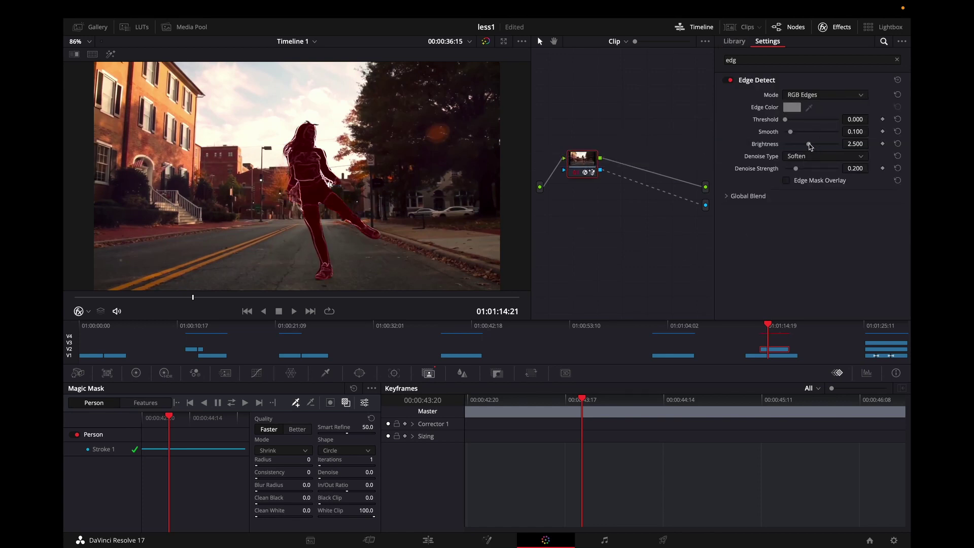
Set Edge Detect brightness to 4.134, mode to Grayscale Edges, and edge colour to yellow
{"action": "left_click_drag", "start_coordinate": [811, 146], "coordinate": [802, 170]}
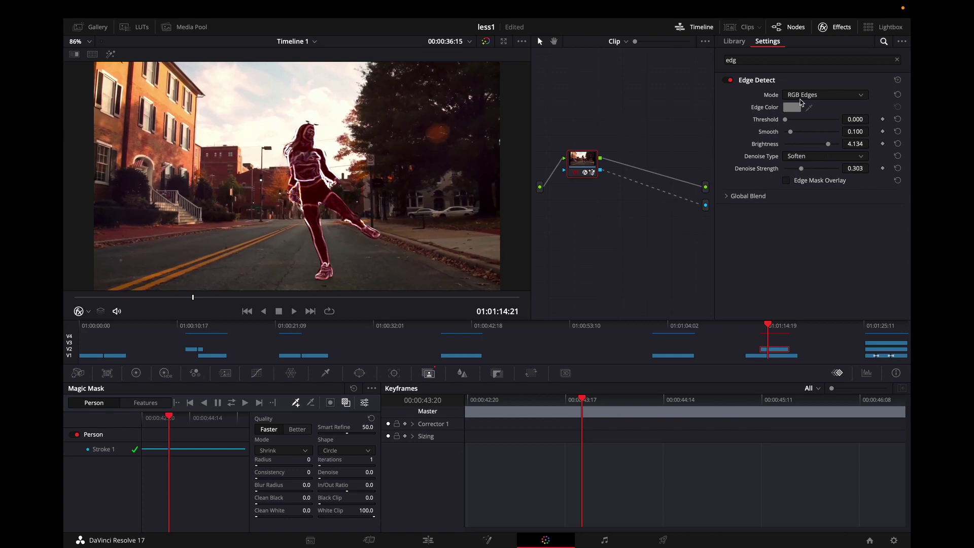
{"action": "left_click", "coordinate": [818, 97]}
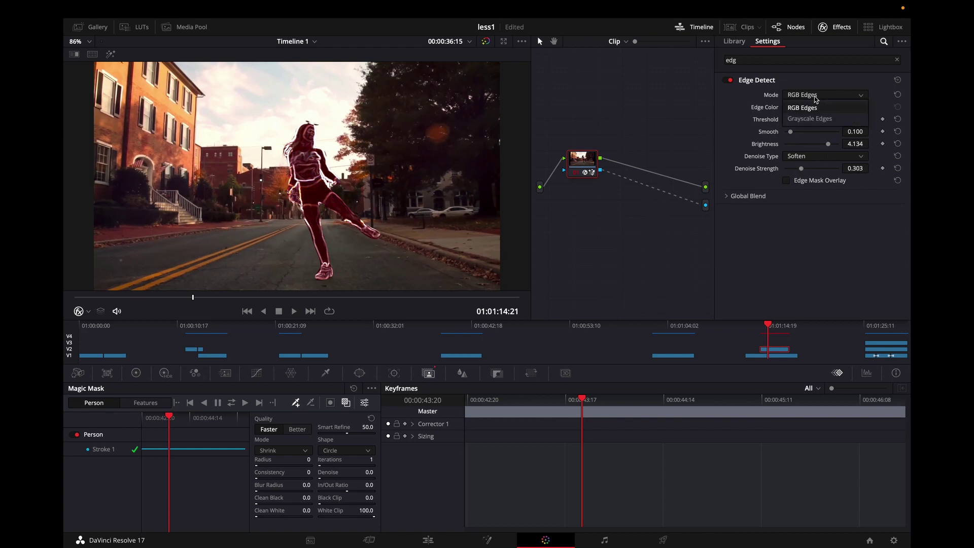
{"action": "left_click", "coordinate": [828, 120]}
{"action": "left_click", "coordinate": [793, 108]}
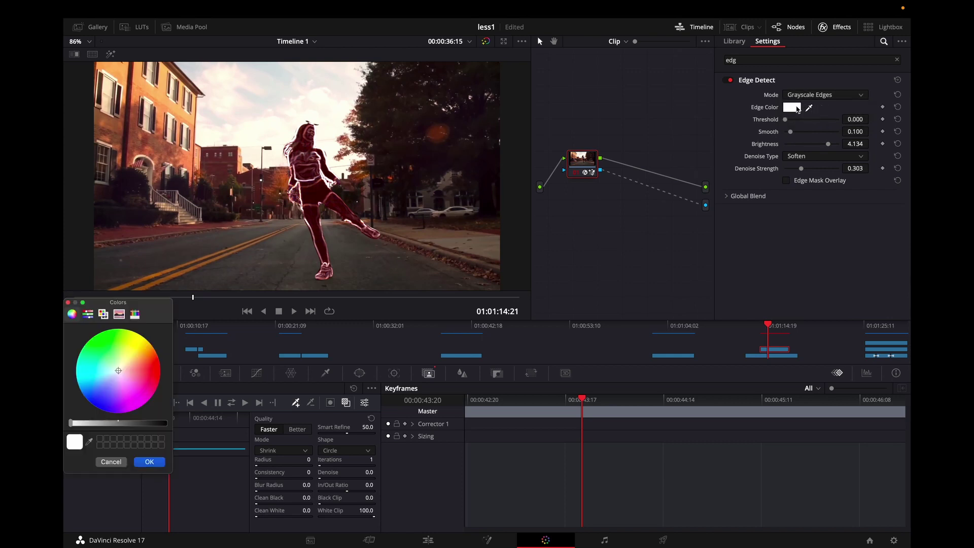
{"action": "left_click", "coordinate": [134, 339]}
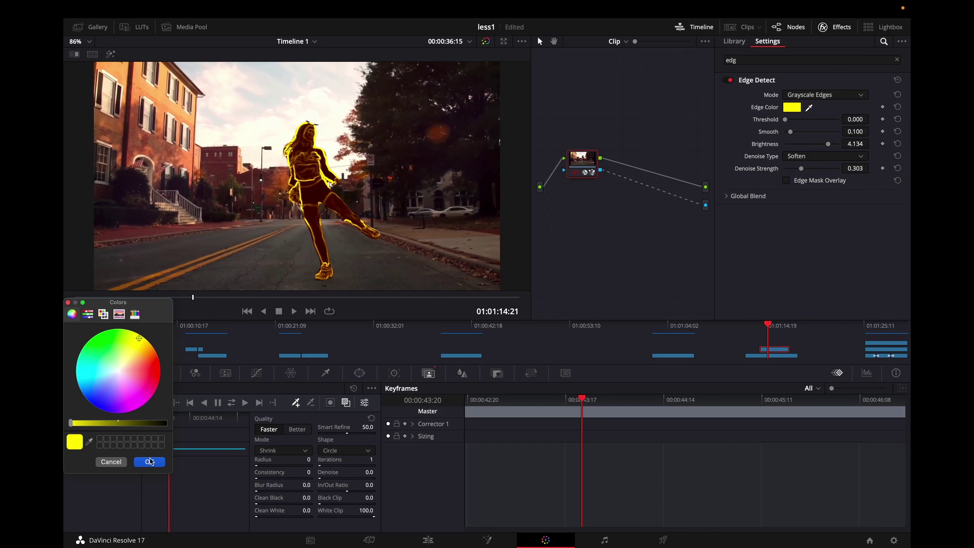
{"action": "left_click", "coordinate": [149, 462]}
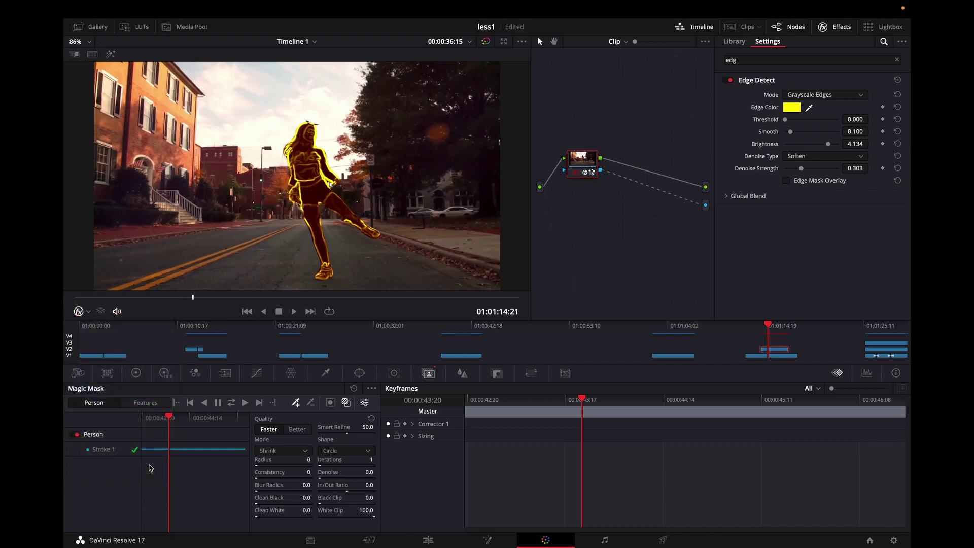
On the Edit page, set the Video 2 copy's Composite Mode to Screen
{"action": "left_click", "coordinate": [430, 540]}
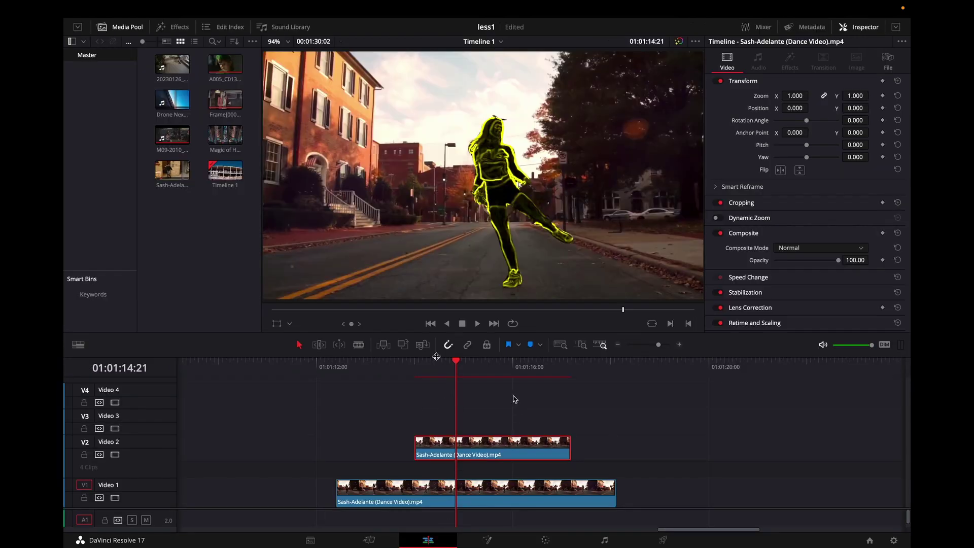
{"action": "left_click_drag", "start_coordinate": [430, 371], "coordinate": [472, 374]}
{"action": "left_click", "coordinate": [832, 248]}
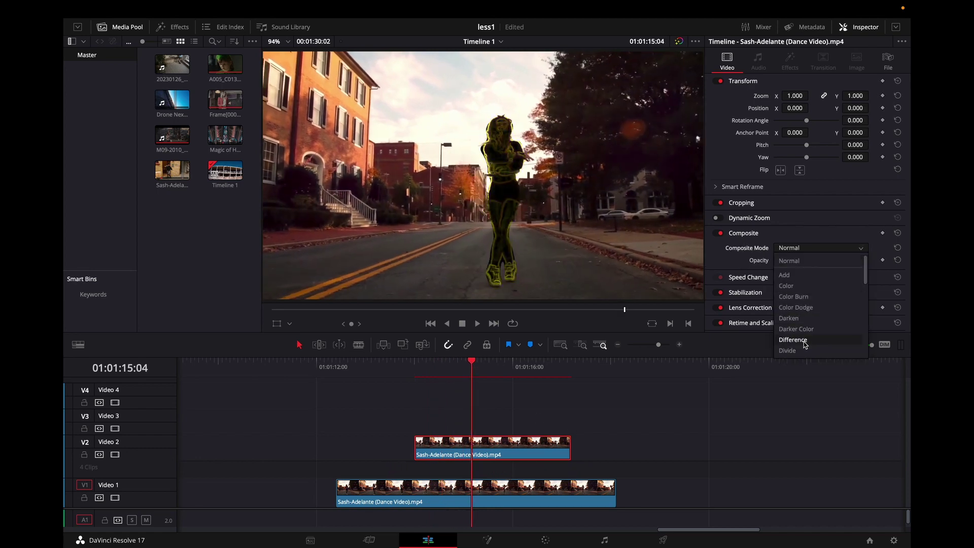
{"action": "scroll", "coordinate": [811, 323], "scroll_direction": "down", "scroll_amount": 6}
{"action": "scroll", "coordinate": [811, 323], "scroll_direction": "down", "scroll_amount": 9}
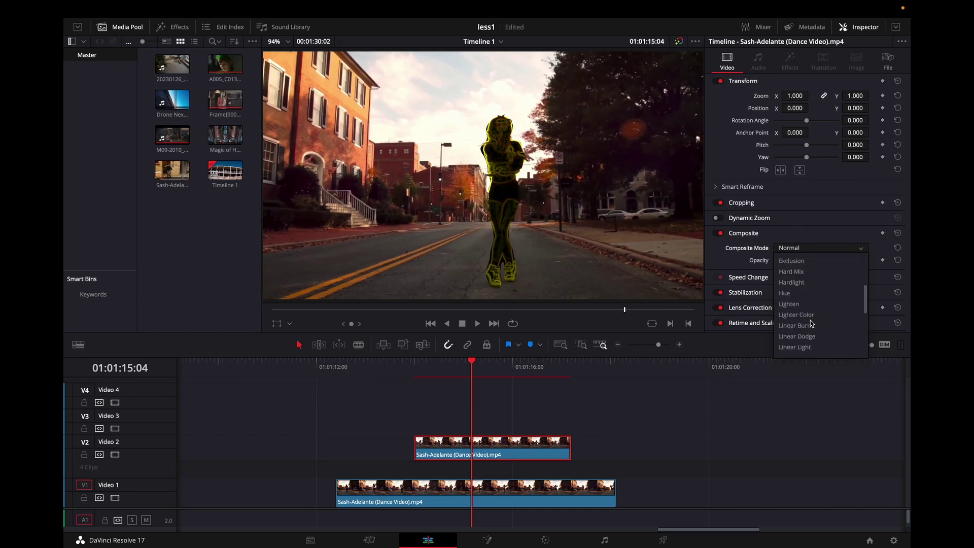
{"action": "left_click", "coordinate": [804, 326]}
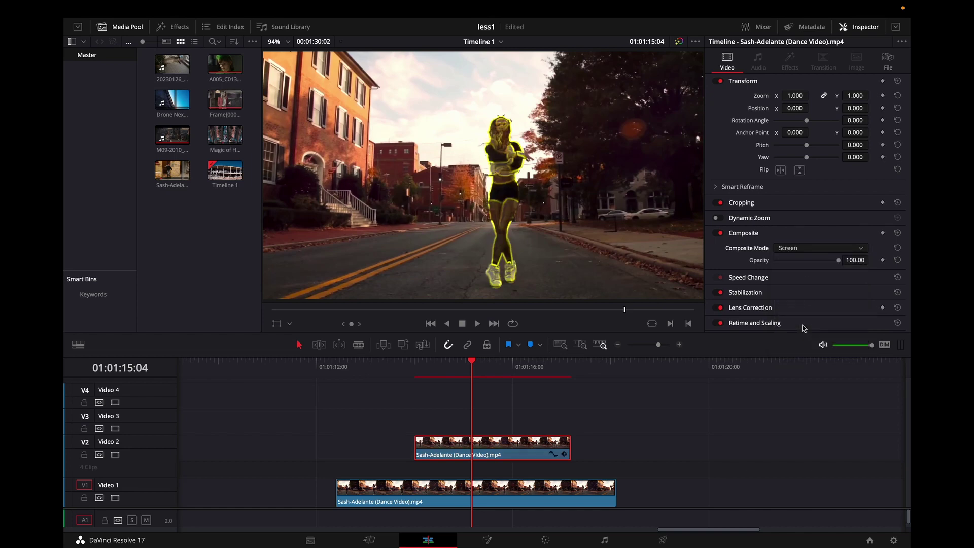
Slide the overlay to Position X 431 and go to the Video 2 clip's start
{"action": "left_click_drag", "start_coordinate": [472, 363], "coordinate": [432, 360]}
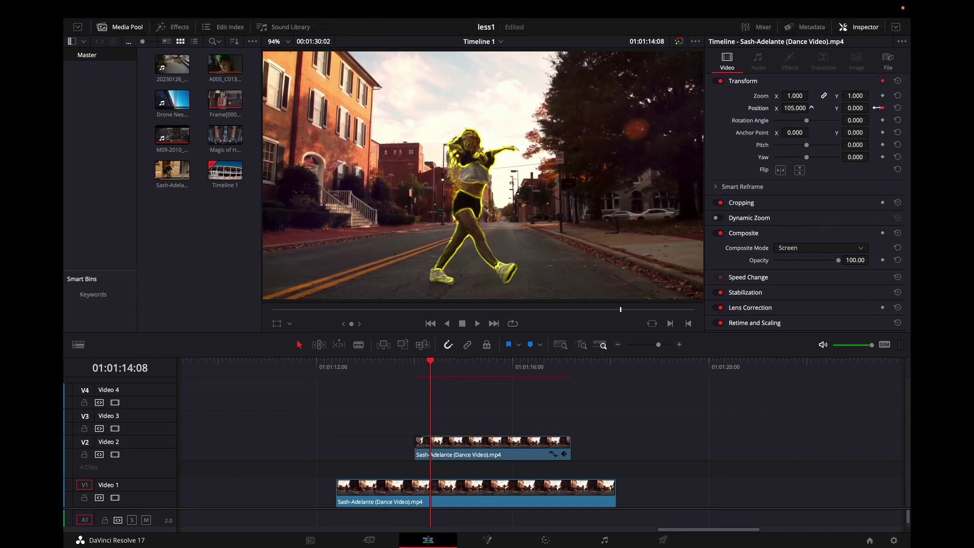
{"action": "left_click_drag", "start_coordinate": [794, 108], "coordinate": [581, 269]}
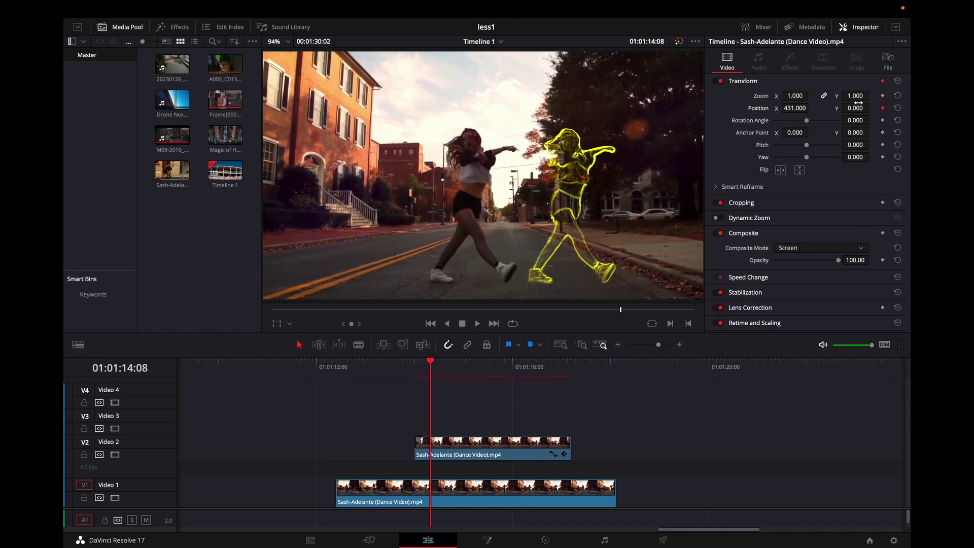
{"action": "left_click", "coordinate": [446, 450]}
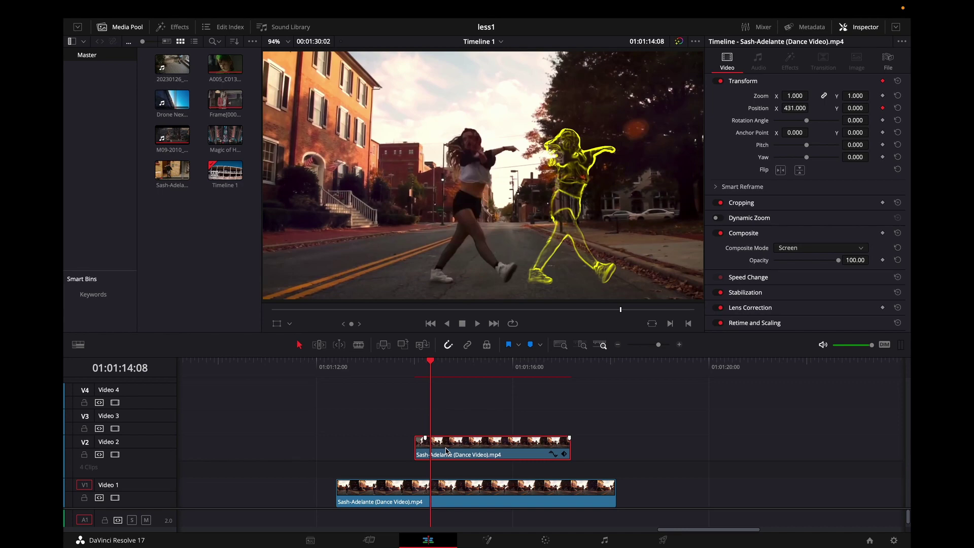
{"action": "key", "text": "Up"}
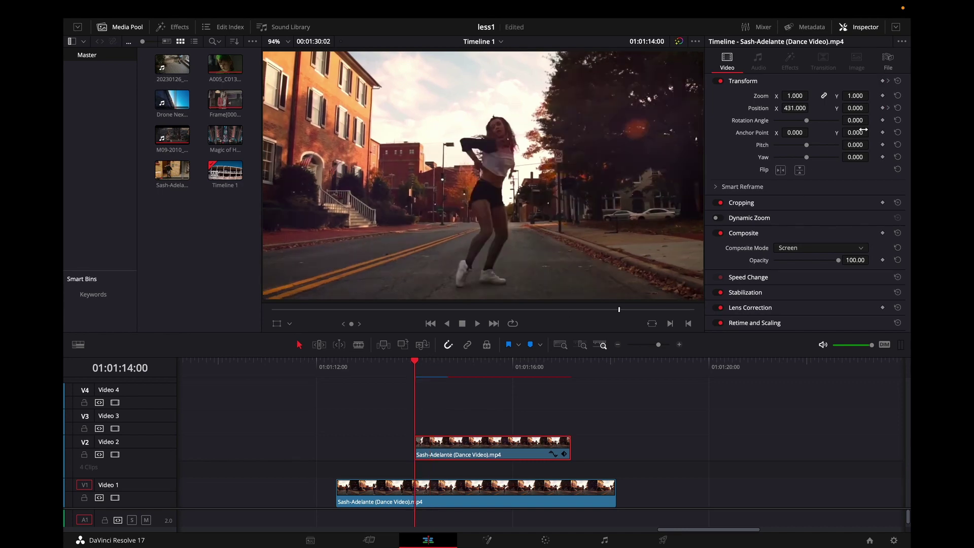
Keyframe Position X at 0 at 01:01:14:00, then play back the sideways slide
{"action": "left_click", "coordinate": [882, 108]}
{"action": "left_click", "coordinate": [795, 108]}
{"action": "type", "text": "0"}
{"action": "key", "text": "Return"}
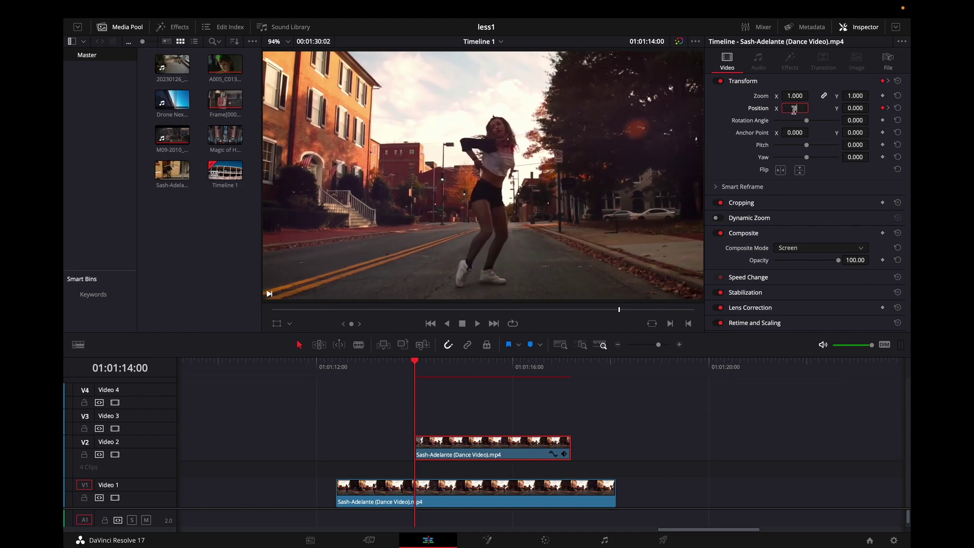
{"action": "left_click", "coordinate": [483, 416]}
{"action": "left_click", "coordinate": [475, 445]}
{"action": "key", "text": "space"}
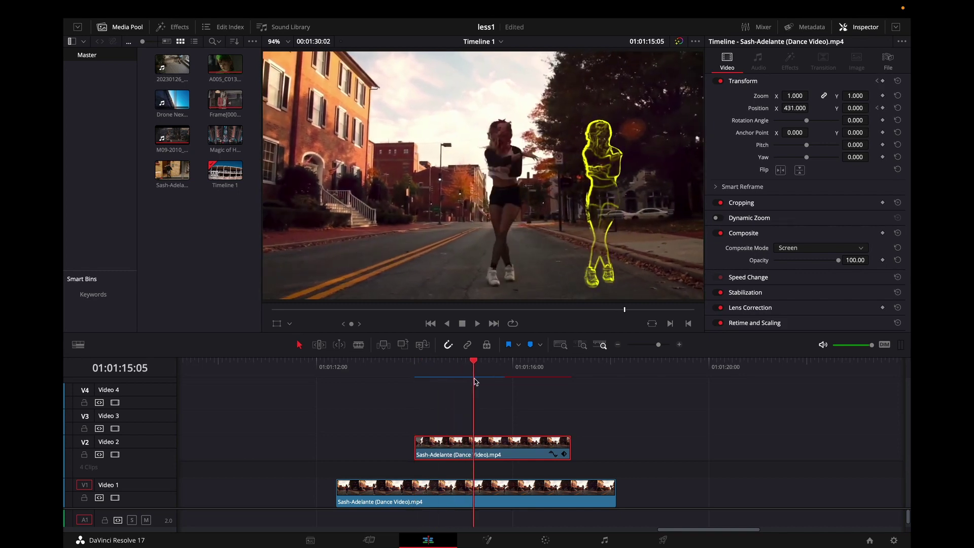
Keyframe Position X back to 0 at 01:01:16:03 and trim the Video 2 clip's end shorter
{"action": "left_click_drag", "start_coordinate": [474, 380], "coordinate": [484, 379]}
{"action": "left_click_drag", "start_coordinate": [495, 383], "coordinate": [515, 387]}
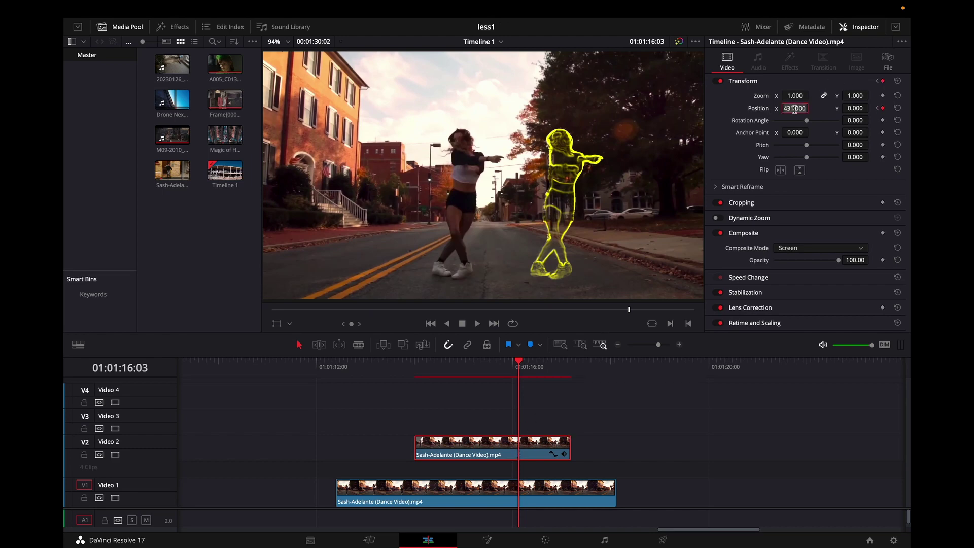
{"action": "key", "text": "Return"}
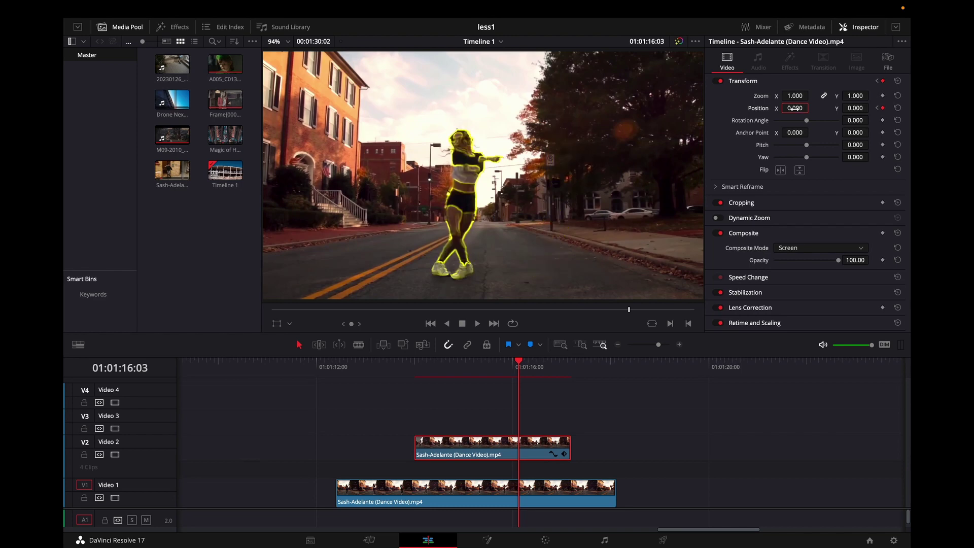
{"action": "left_click_drag", "start_coordinate": [568, 441], "coordinate": [541, 441]}
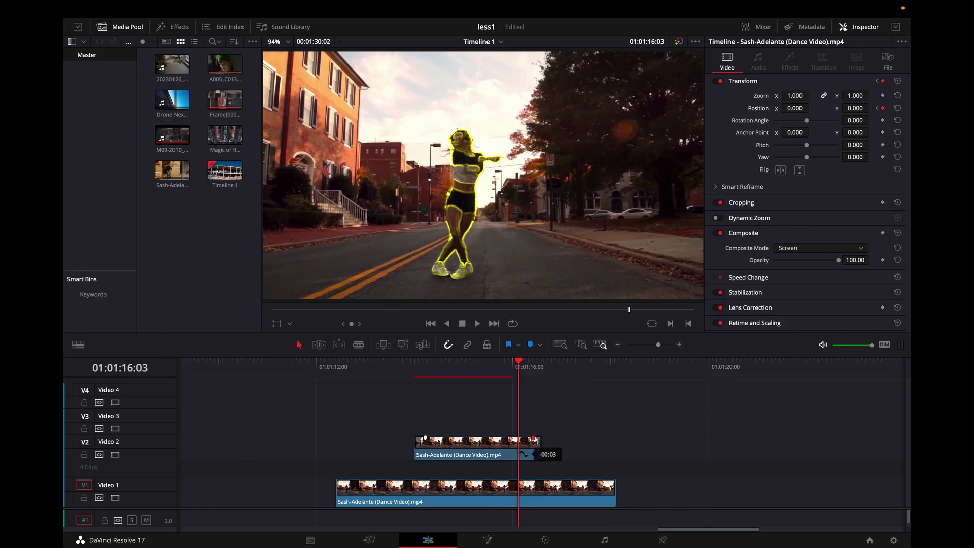
{"action": "left_click_drag", "start_coordinate": [538, 444], "coordinate": [530, 444]}
{"action": "left_click", "coordinate": [396, 374]}
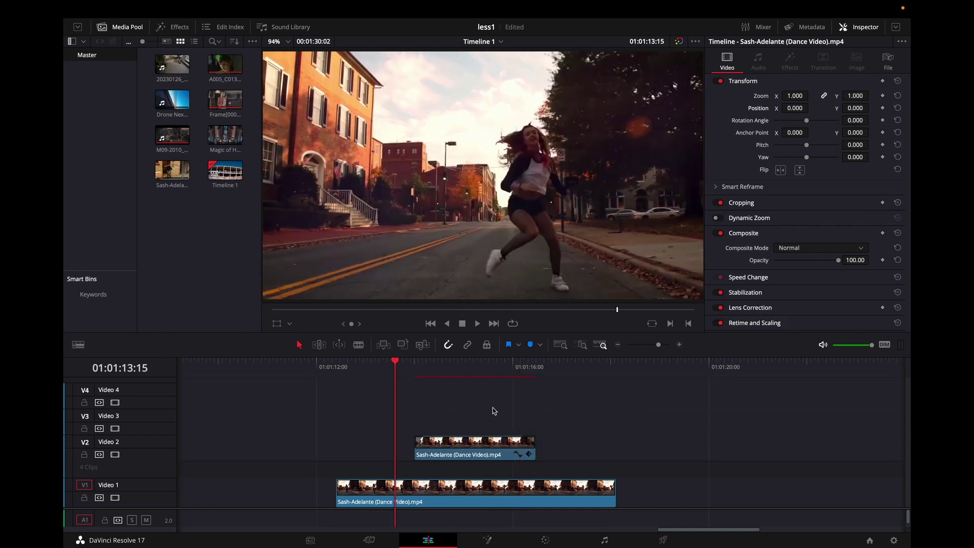
{"action": "key", "text": "space"}
{"action": "left_click", "coordinate": [400, 369]}
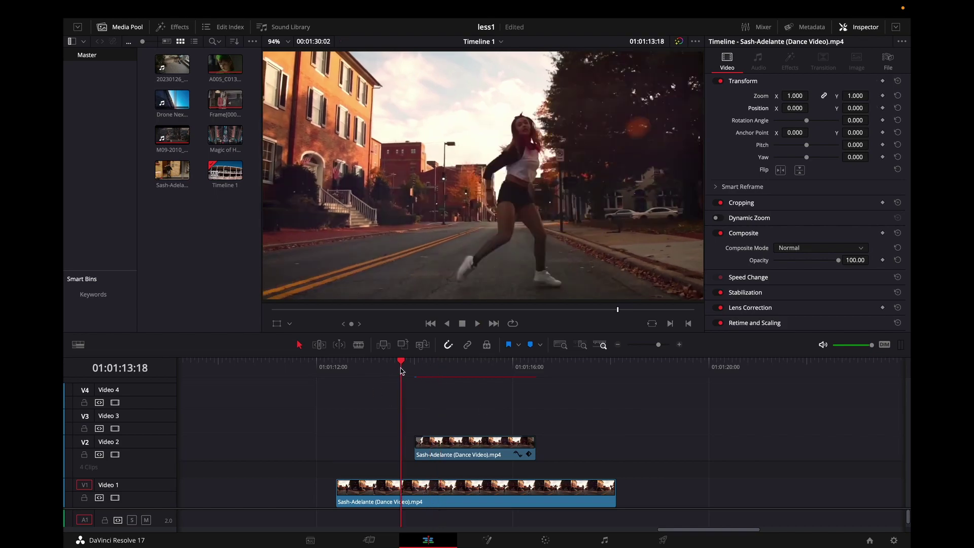
{"action": "key", "text": "space"}
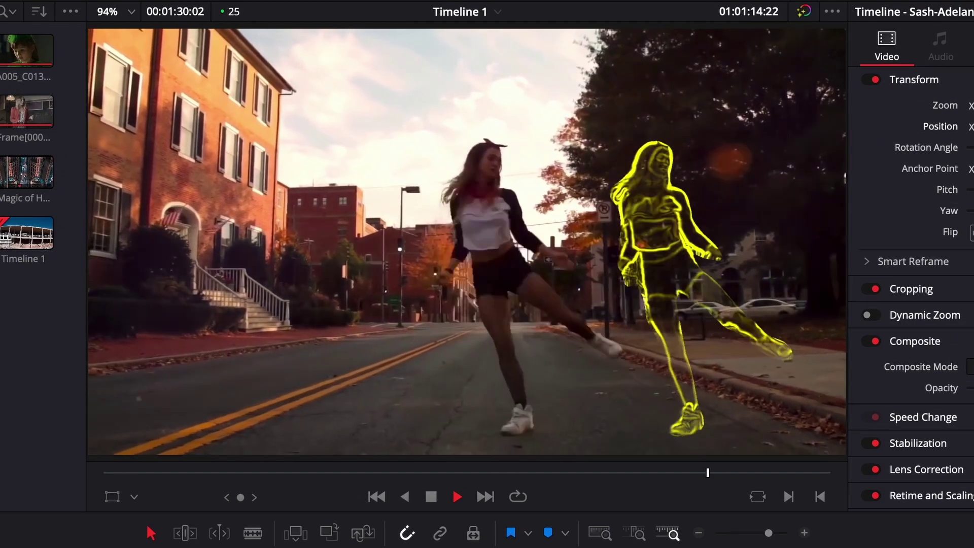